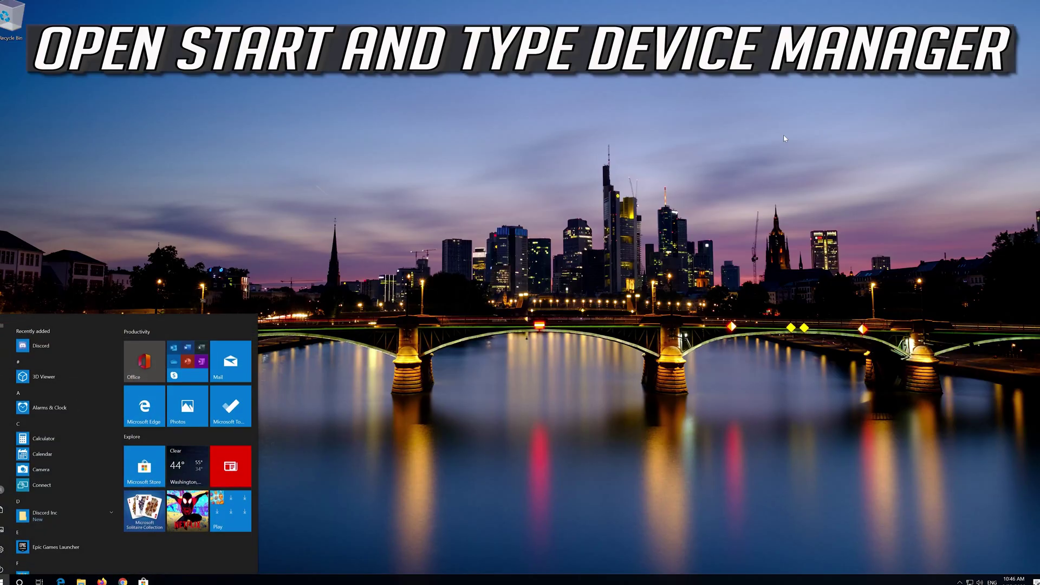
Search the Start menu for 'device manager'
text(device manager)
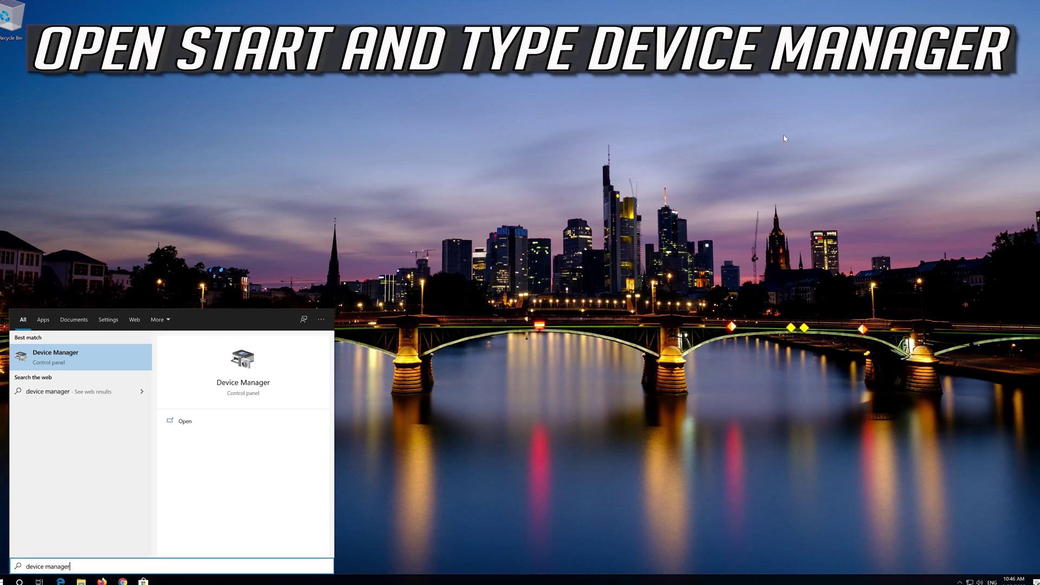
Launch Device Manager, centre its window and select Microphone under Audio inputs and outputs
click(70, 357)
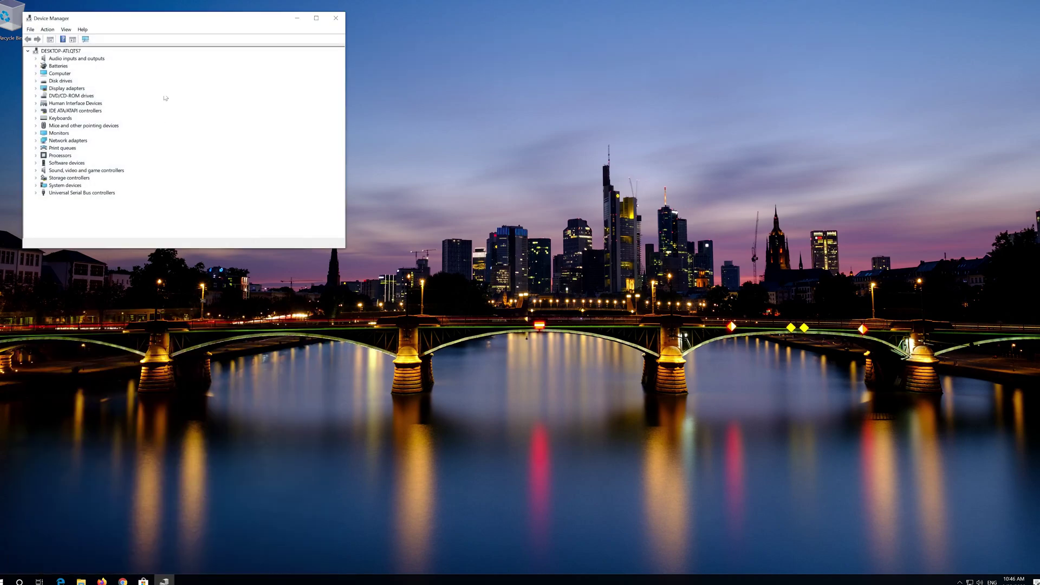
drag(172, 31, 489, 154)
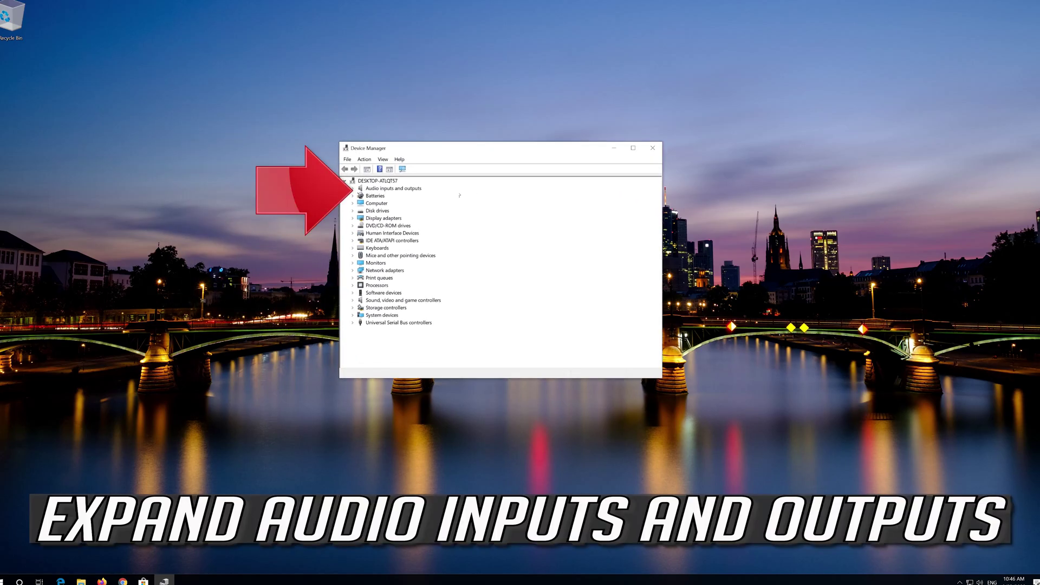
click(352, 189)
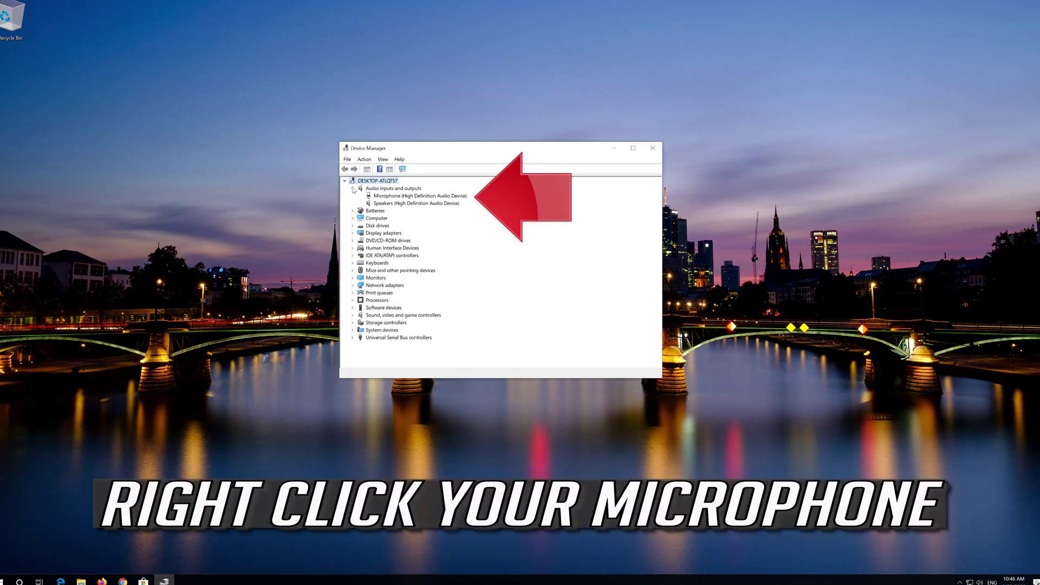
click(369, 196)
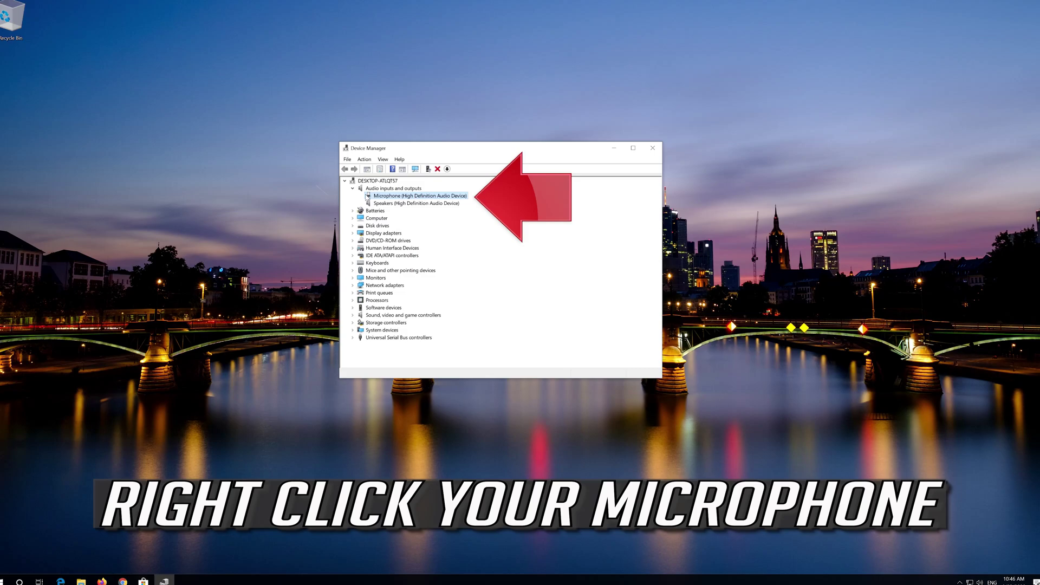
View the Microphone's driver details: Microsoft, version 10.0.18362.1
right_click(432, 201)
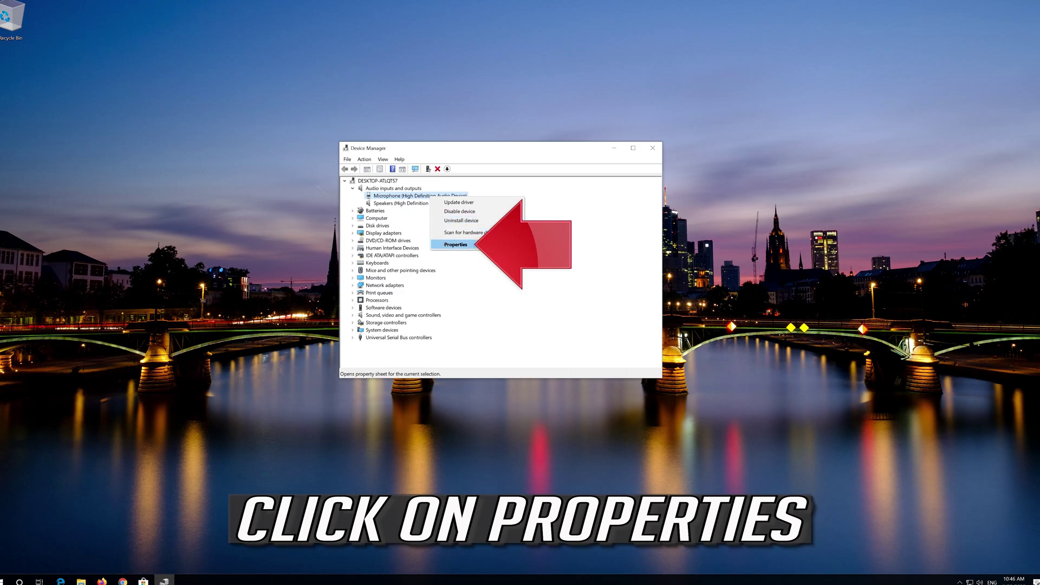
click(483, 245)
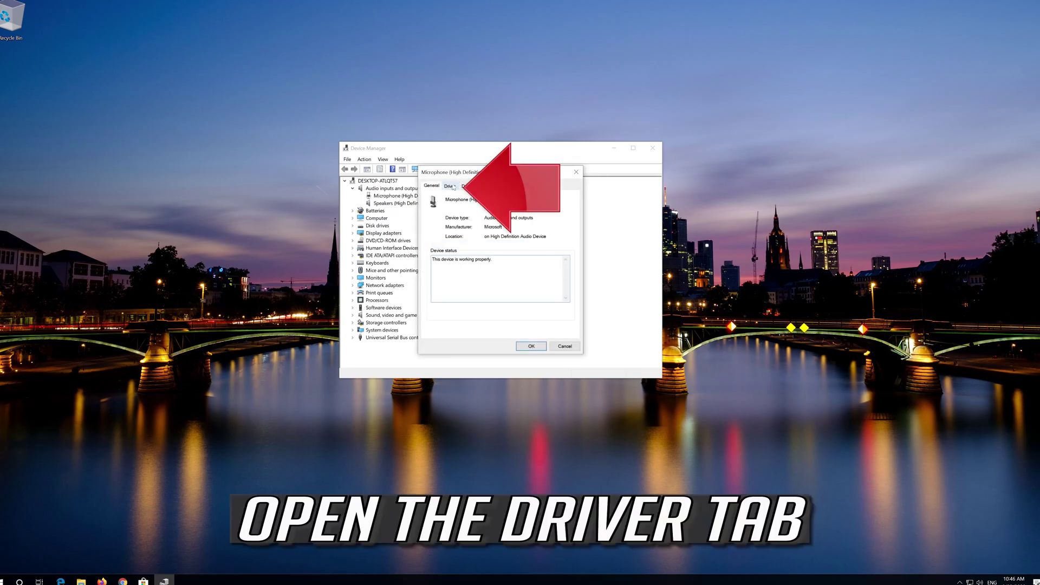
click(449, 186)
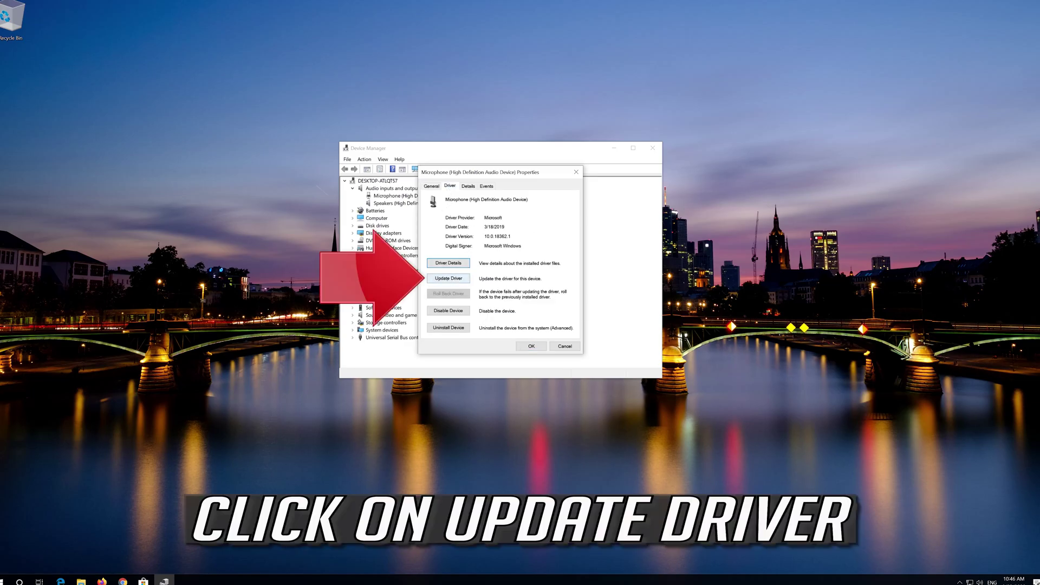
Search automatically for a newer microphone driver, then continue to Windows Update
click(446, 279)
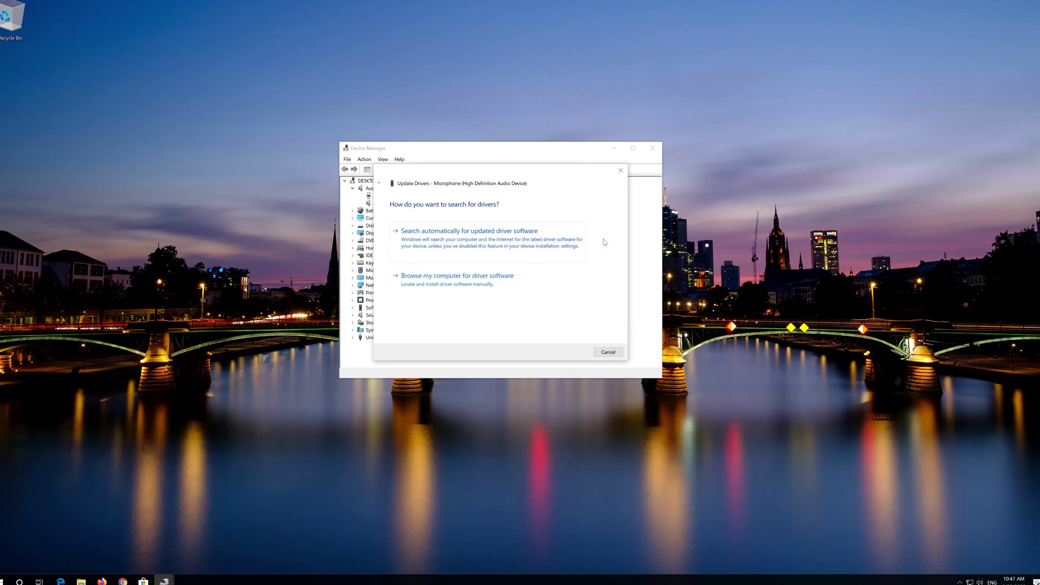
click(425, 241)
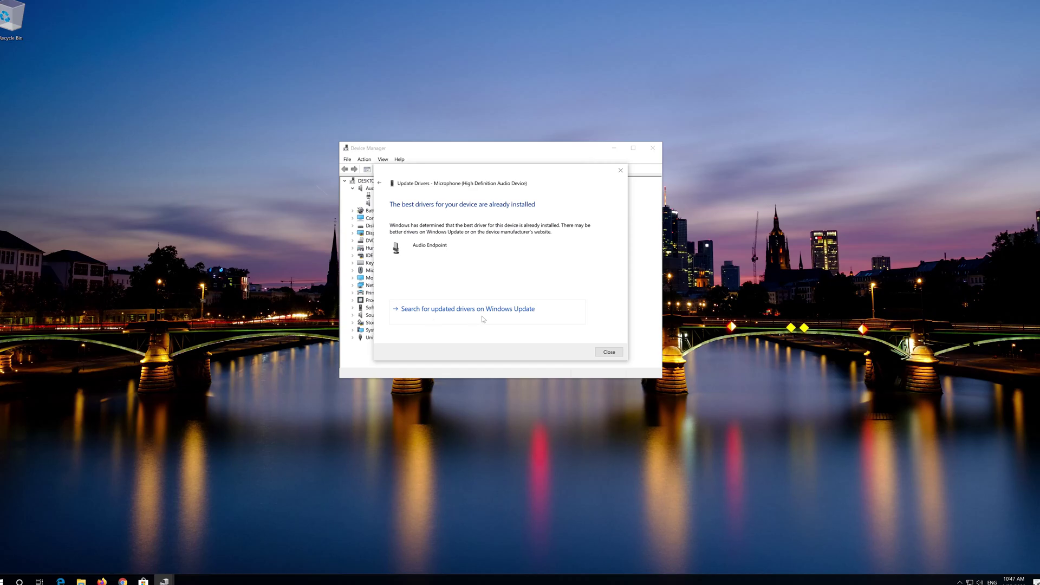
click(433, 309)
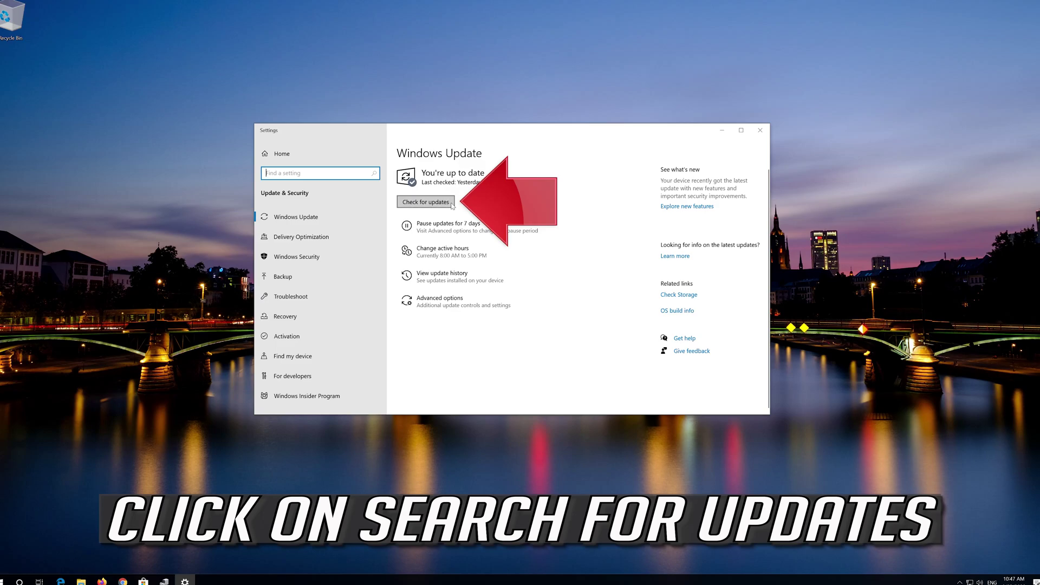
Run a Windows Update check for new updates
click(434, 204)
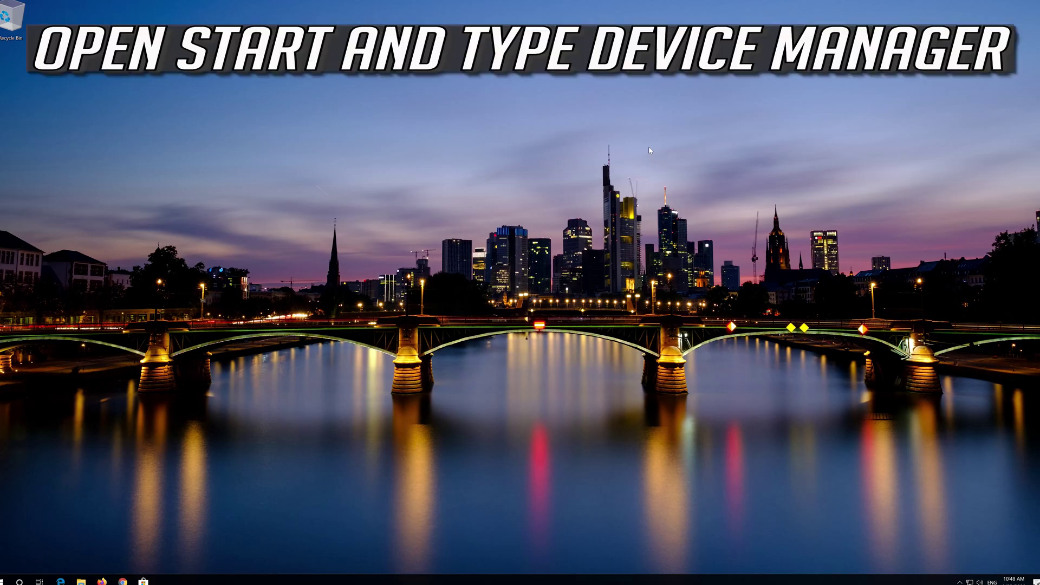
Relaunch Device Manager via a 'device manager' search and centre its window
key(super)
key(super)
key(super)
text(device manager)
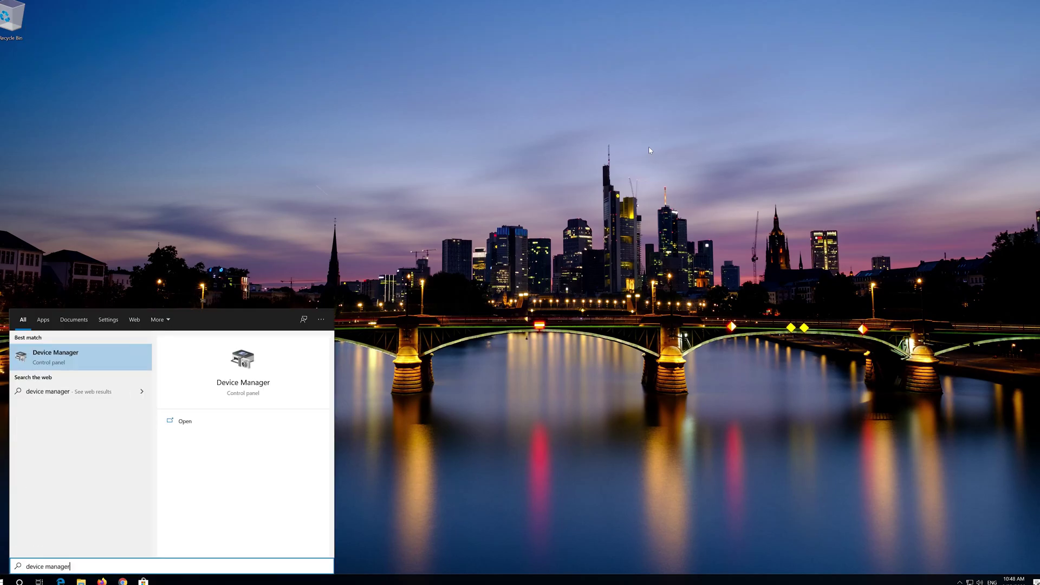
click(72, 355)
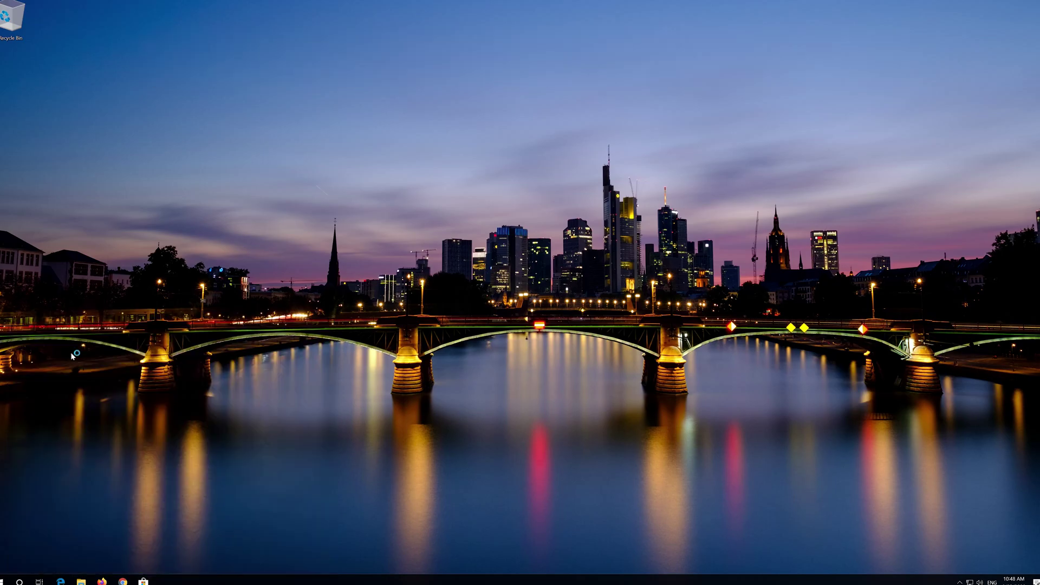
drag(172, 22, 512, 147)
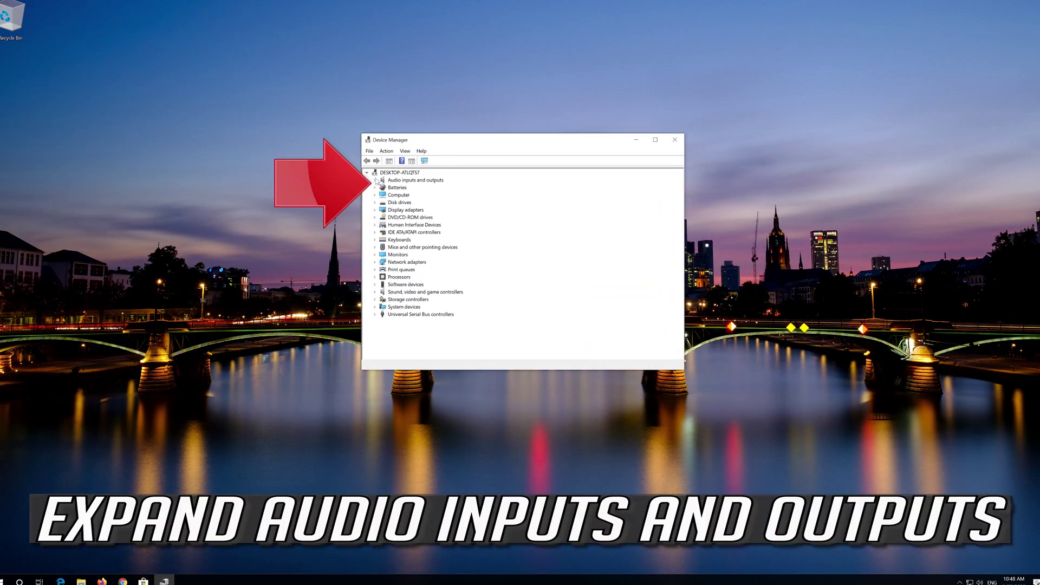
Reopen the Microphone (High Definition Audio Device) Properties on its Driver tab
click(374, 180)
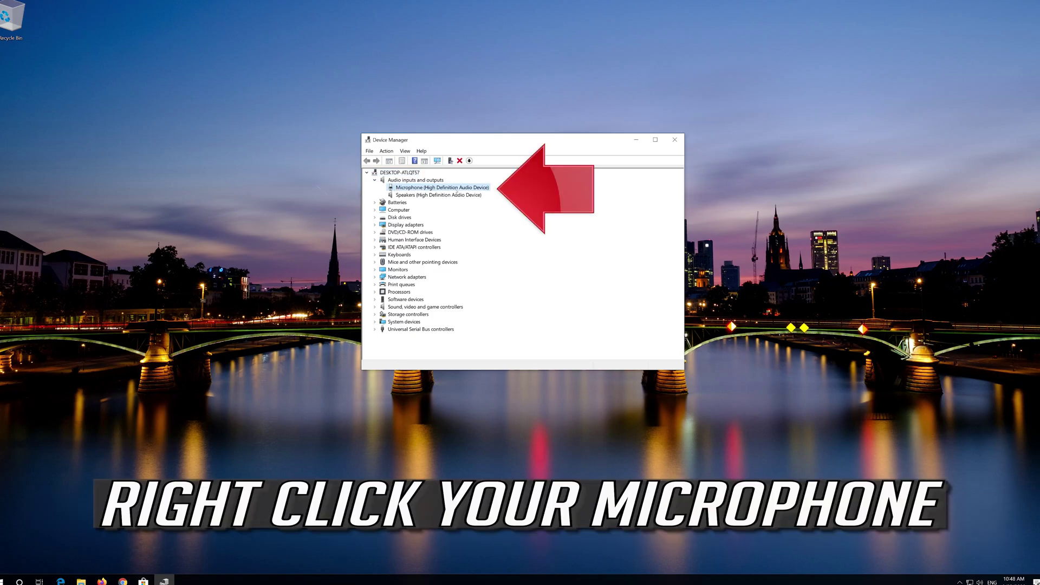
right_click(454, 191)
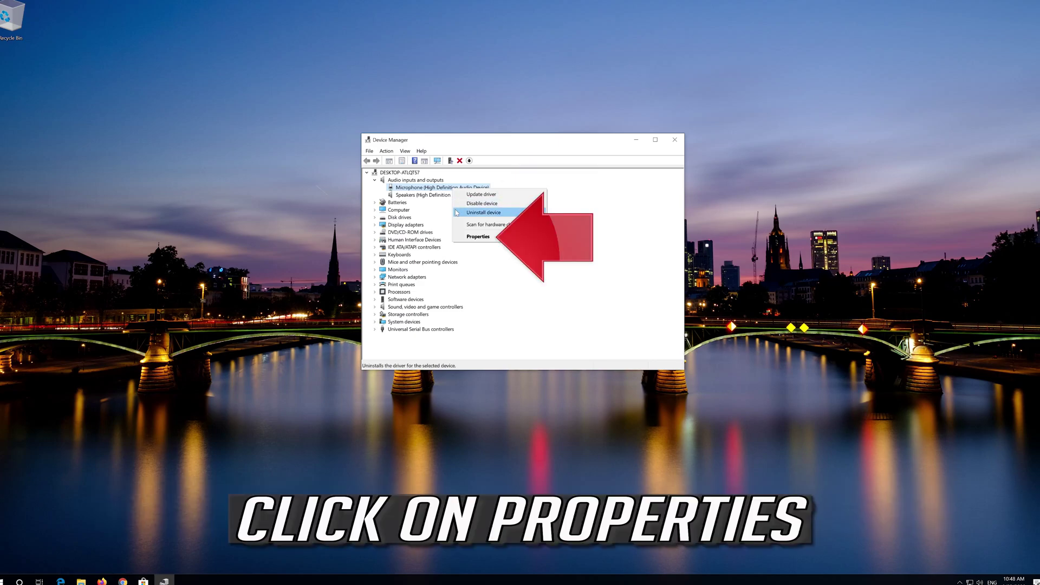
click(503, 238)
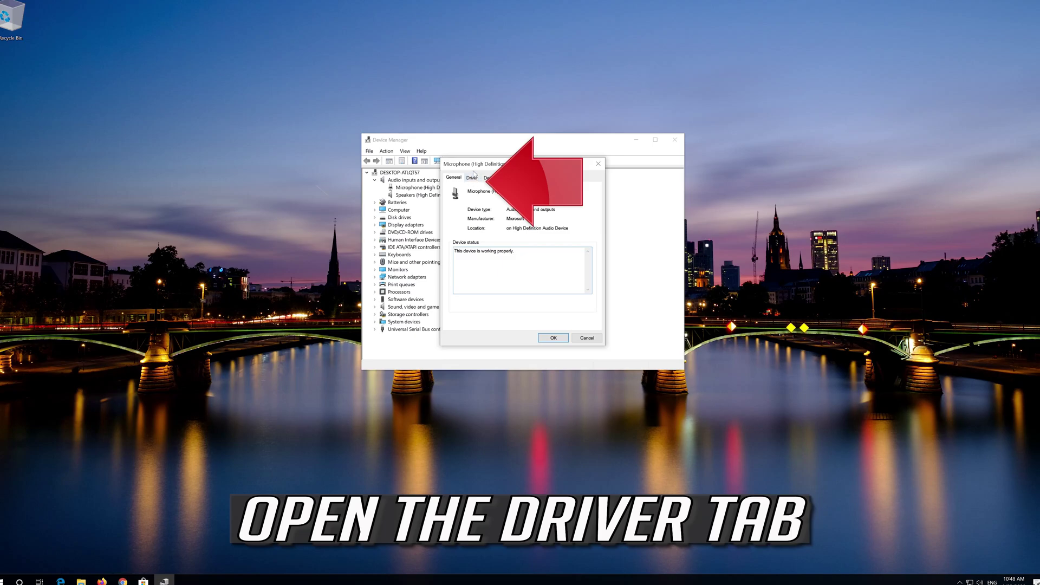
click(474, 179)
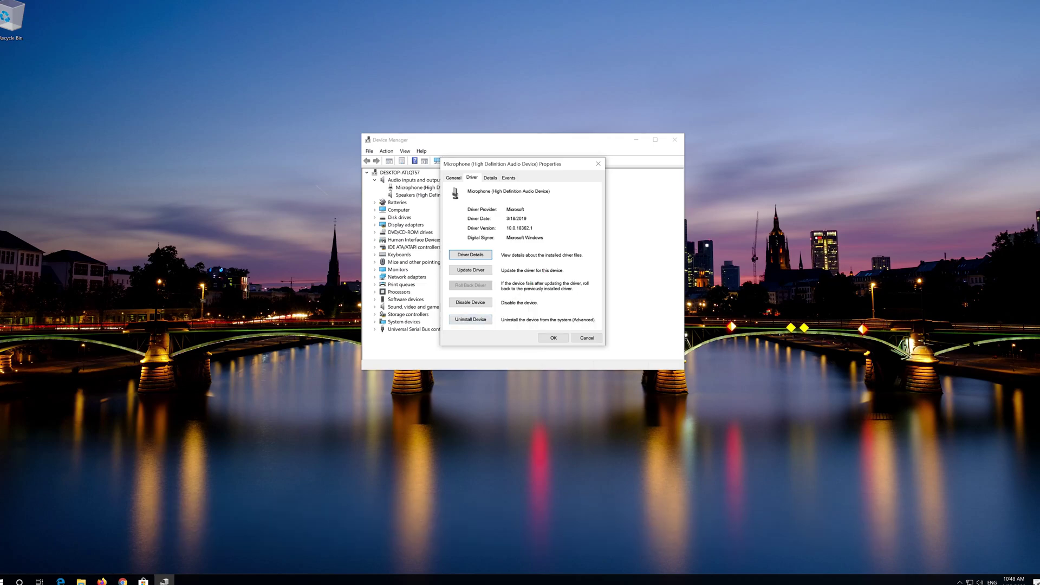
Uninstall the Microphone device, confirm the removal and close Device Manager
click(463, 320)
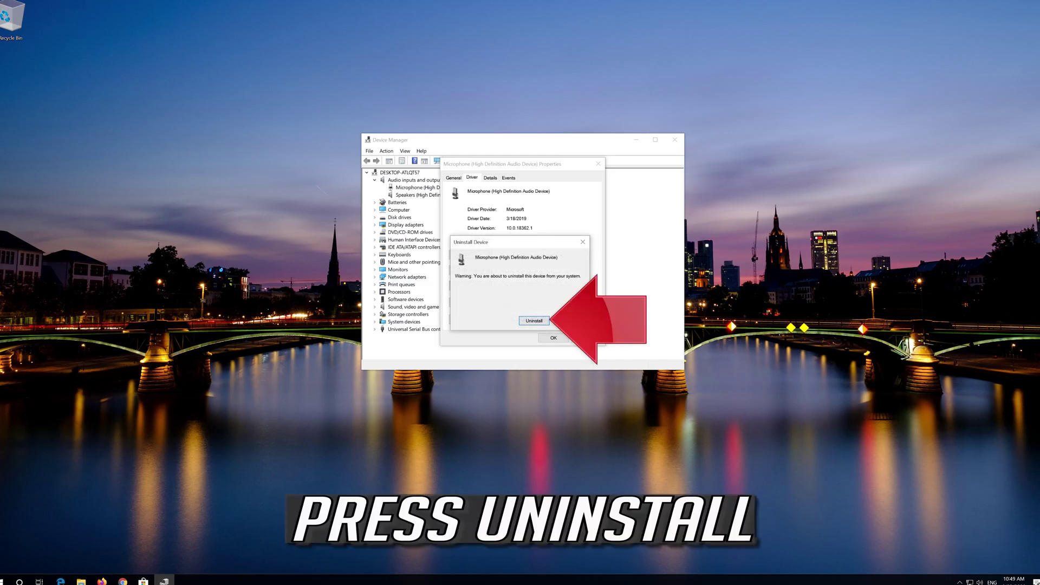
click(534, 321)
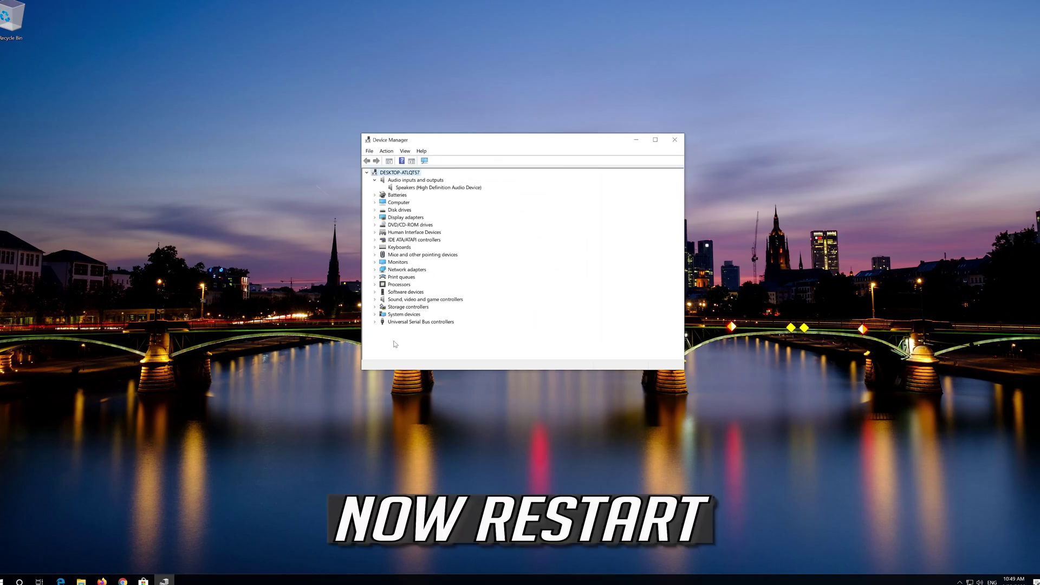
click(669, 141)
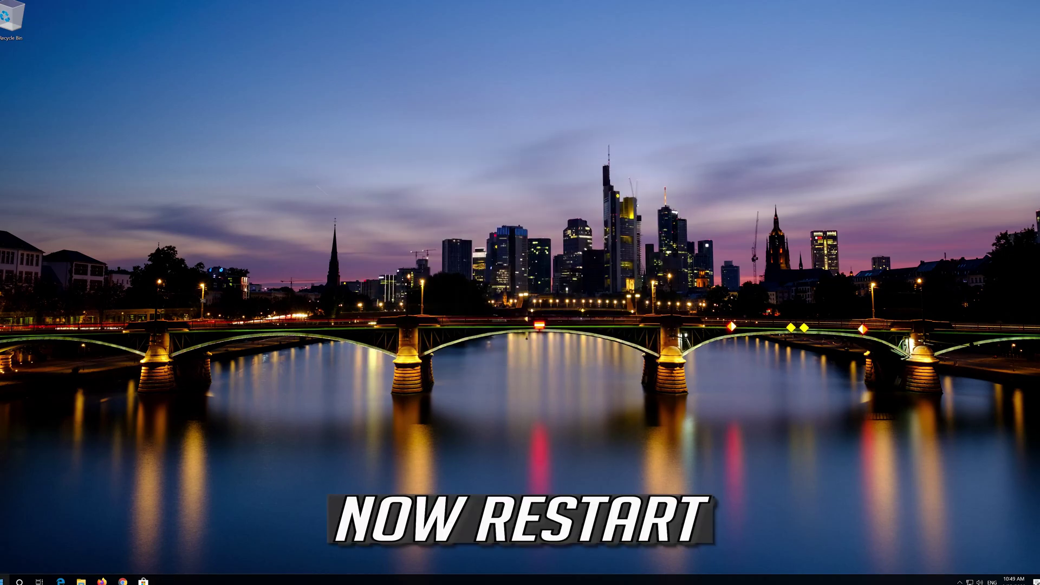
Restart Windows from the Start menu Power options
click(3, 579)
click(3, 564)
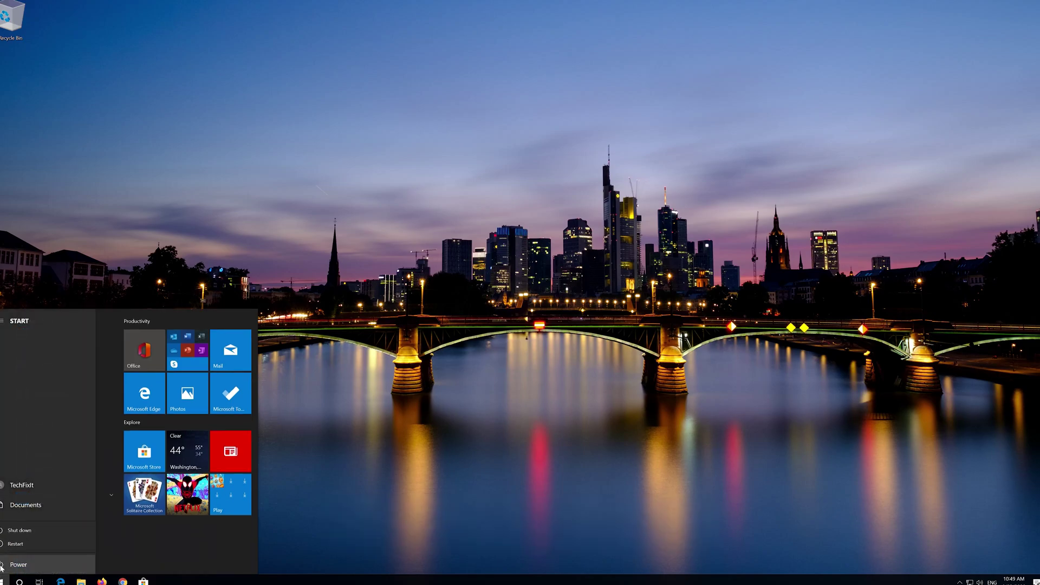
click(16, 544)
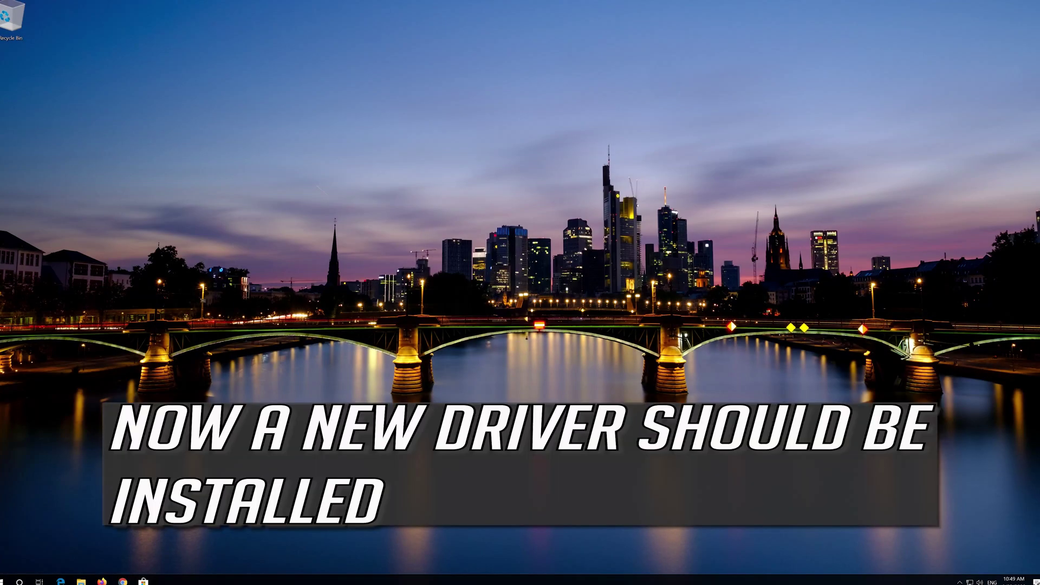
Reopen Device Manager via a 'device' search, confirm the microphone is back, then close it
key(super)
text(device)
key(Return)
drag(149, 24, 524, 115)
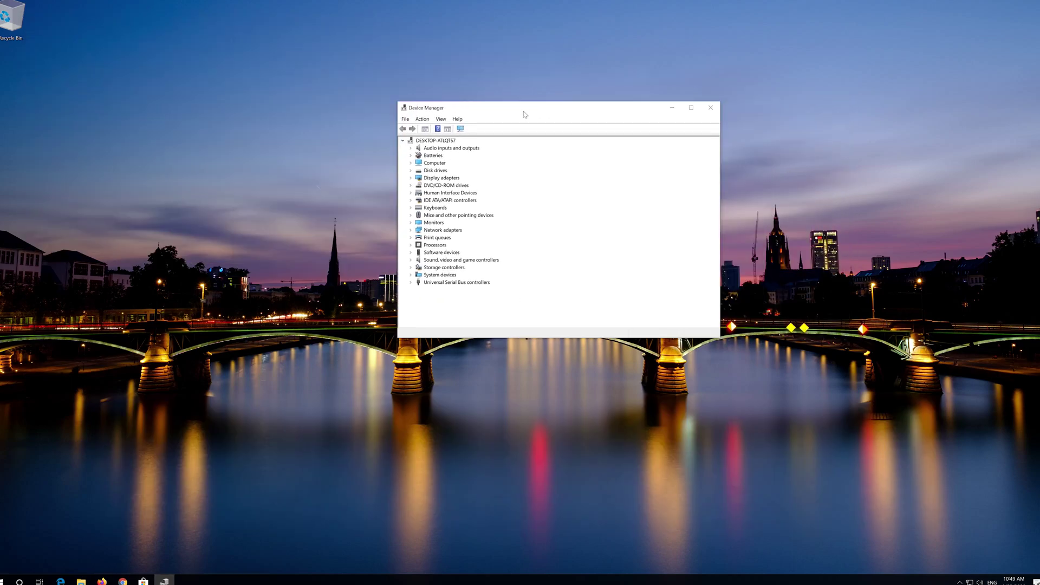
click(411, 149)
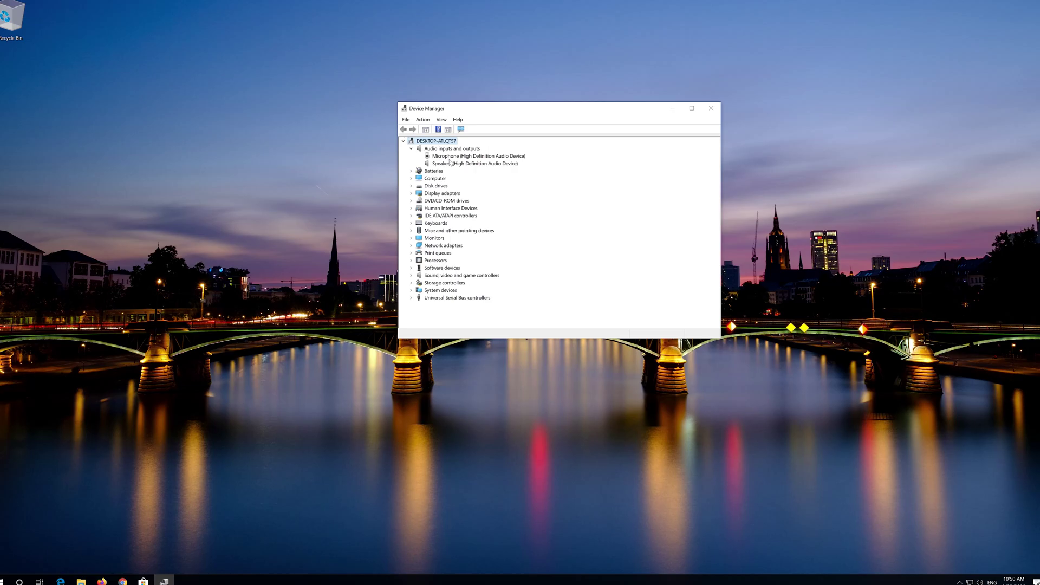
click(711, 107)
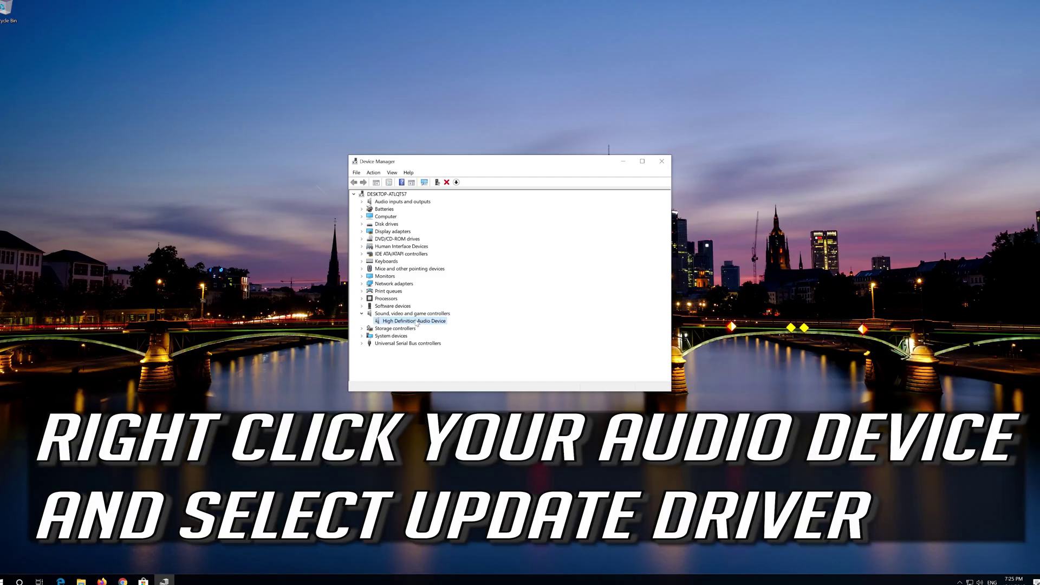
Update the High Definition Audio Device driver by browsing this computer for driver software
right_click(417, 323)
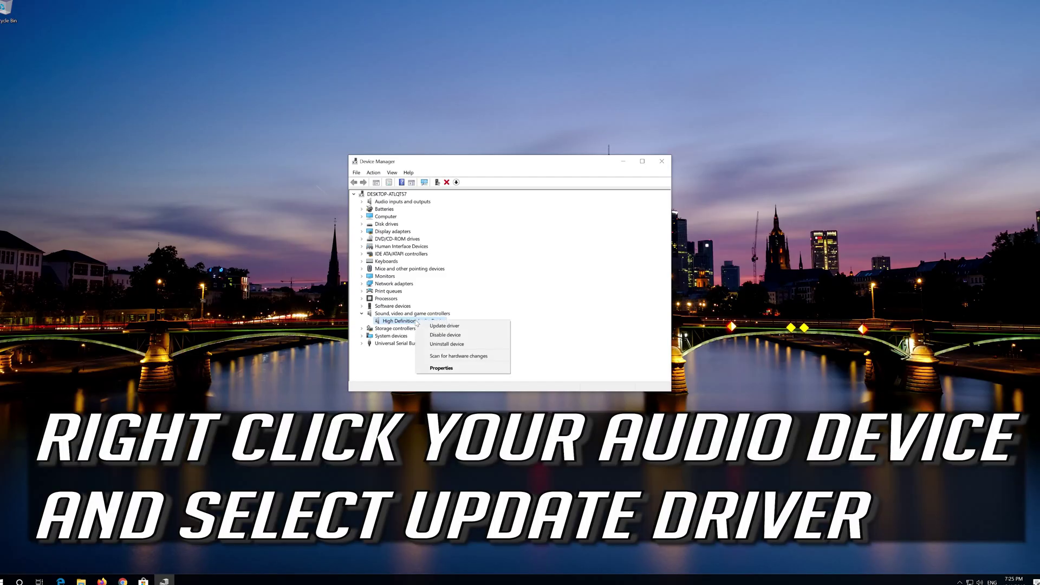
click(485, 326)
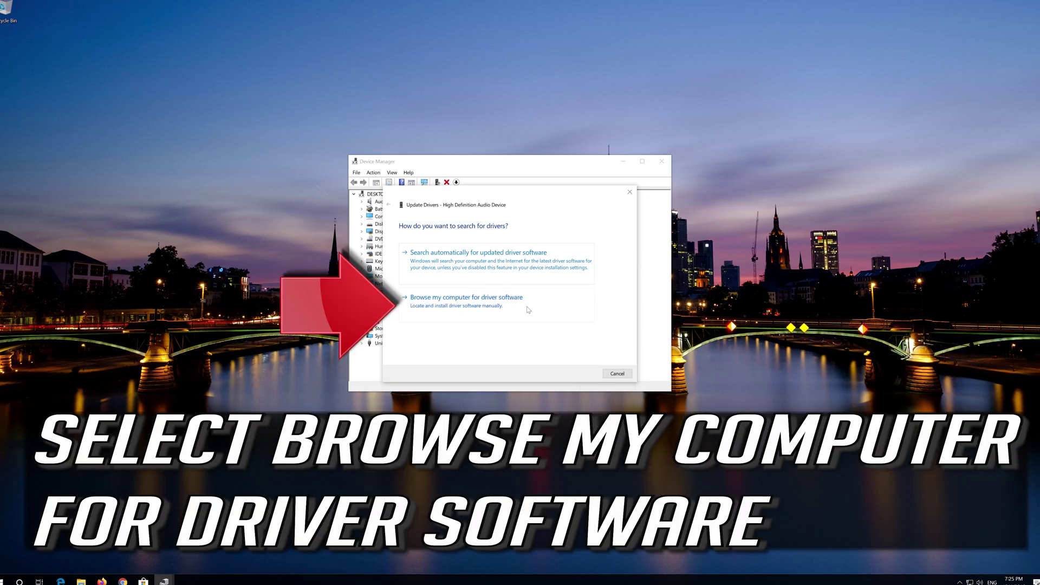
click(474, 312)
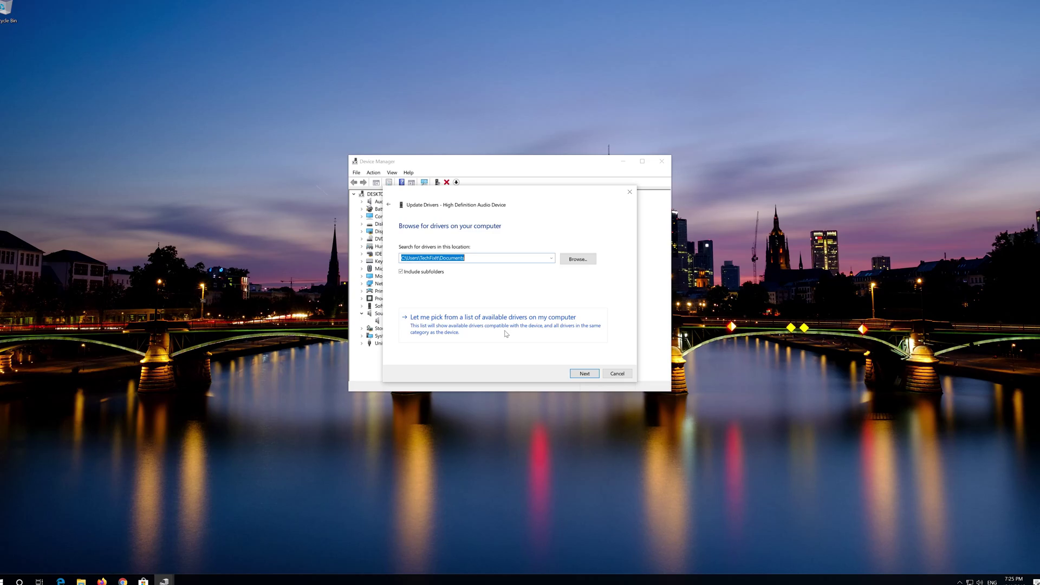
Install the High Definition Audio Device driver from the compatible list despite the warning, then close Device Manager
click(506, 334)
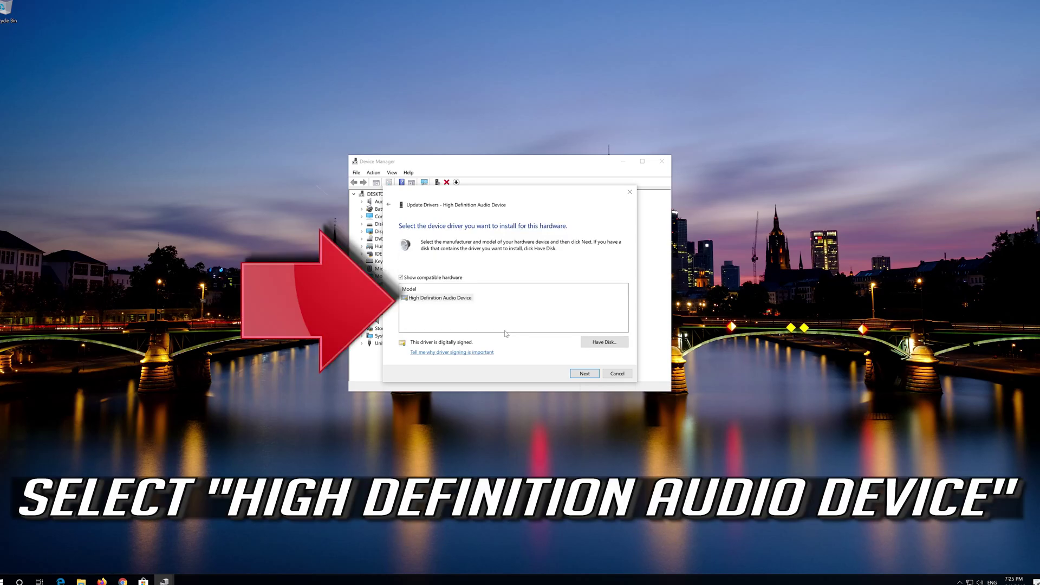
click(447, 302)
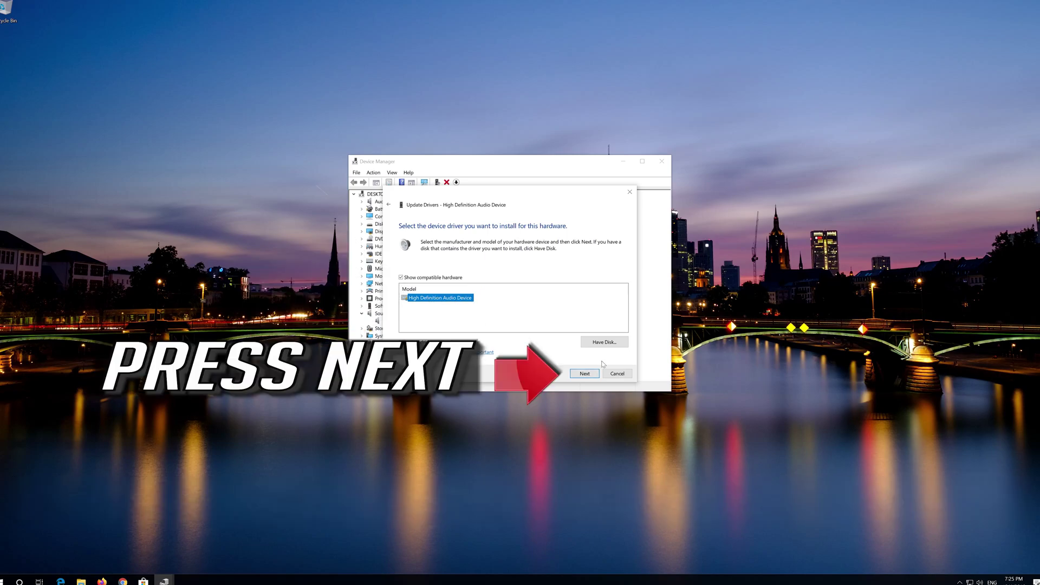
click(575, 374)
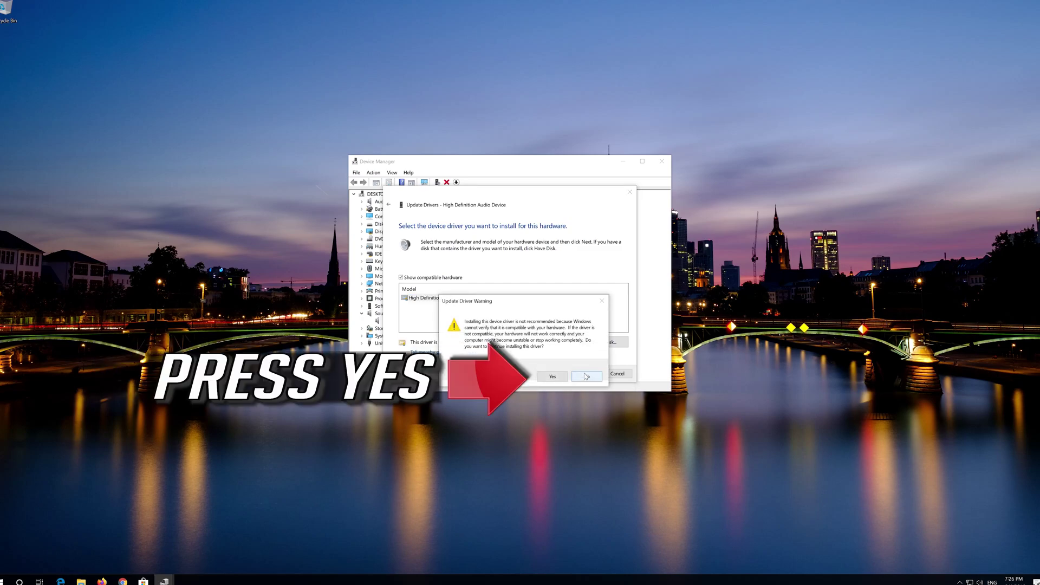
click(545, 381)
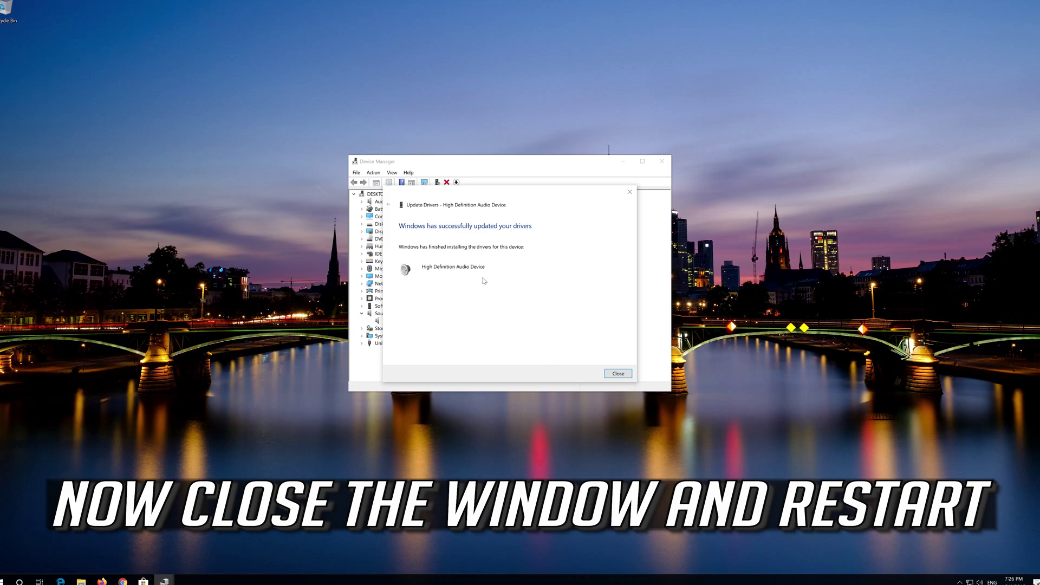
click(617, 373)
click(661, 161)
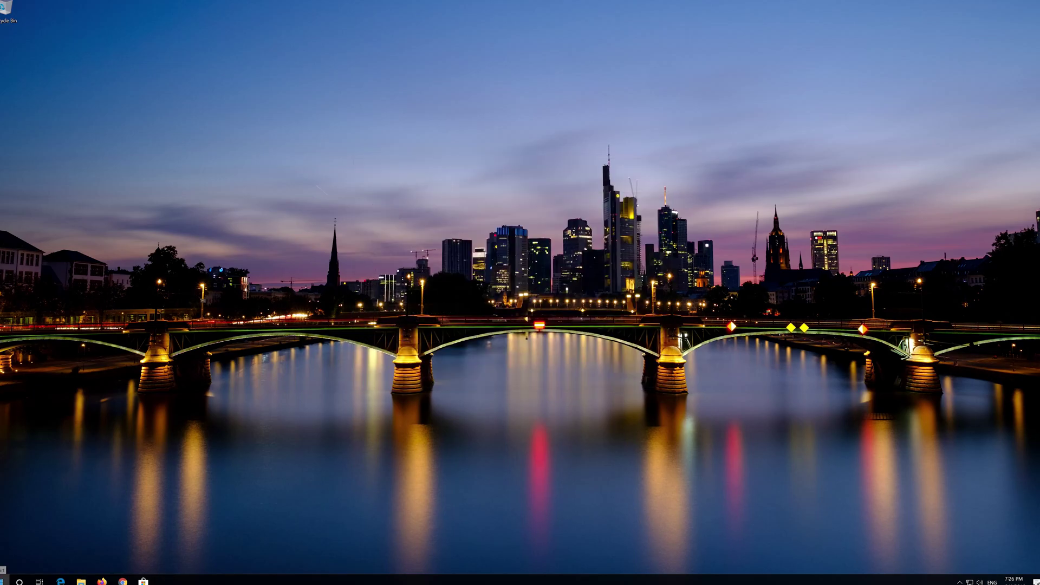
Uninstall the High Definition Audio Device in Device Manager
click(6, 580)
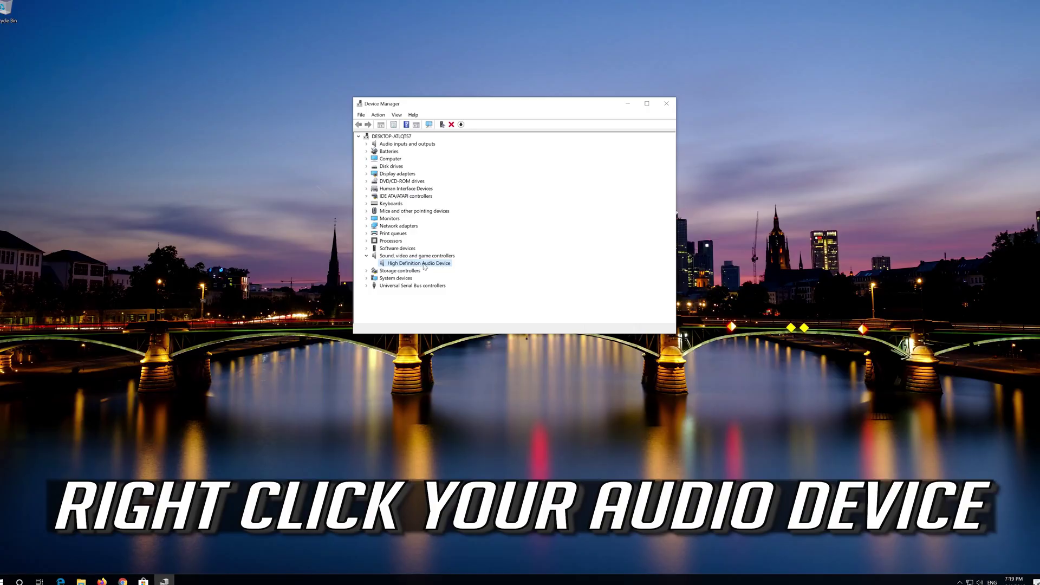
right_click(424, 265)
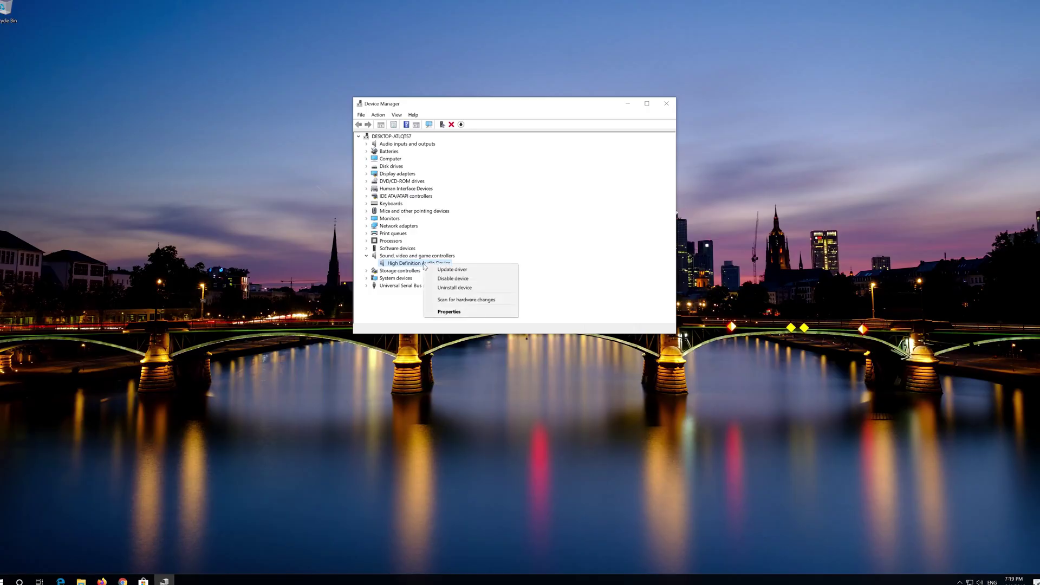
click(479, 288)
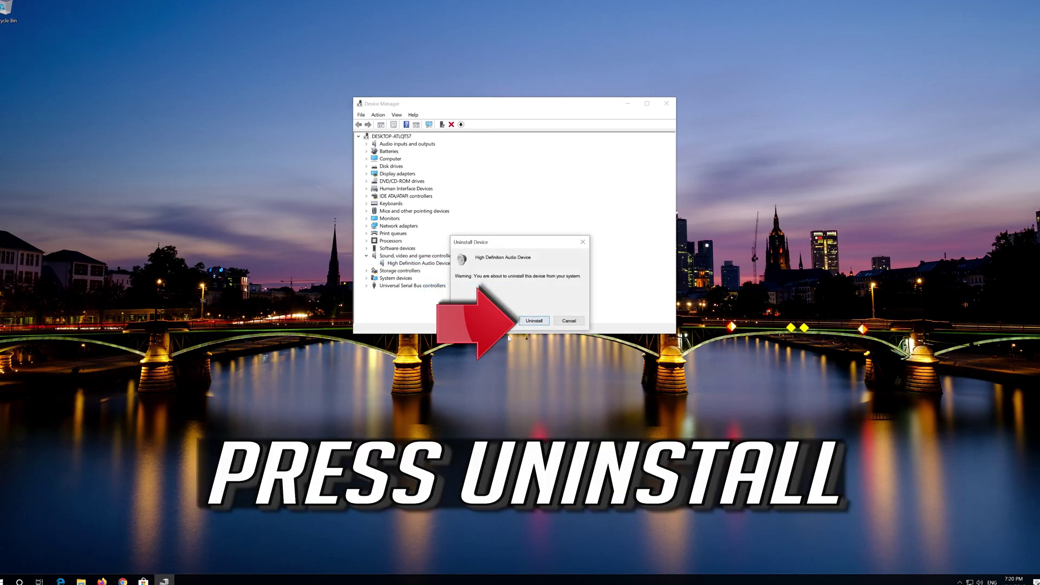
click(534, 321)
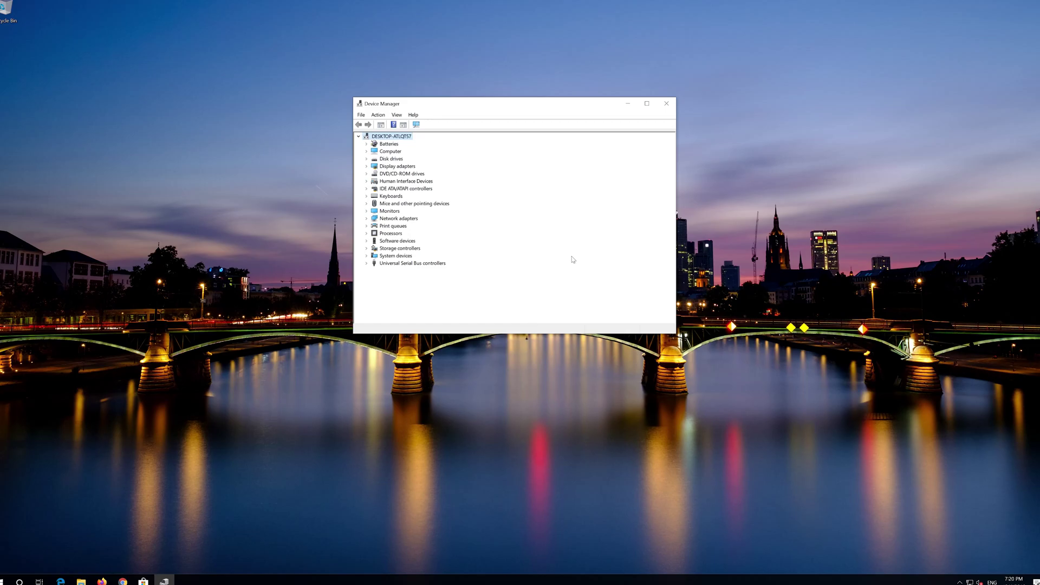
Close Device Manager and restart the computer from the Start menu's power options
click(666, 105)
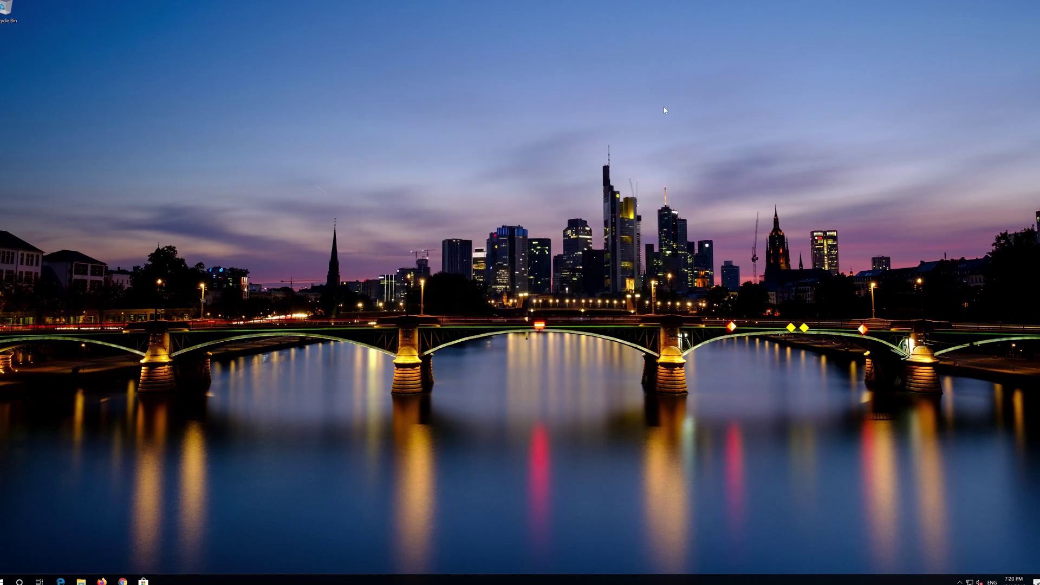
click(4, 580)
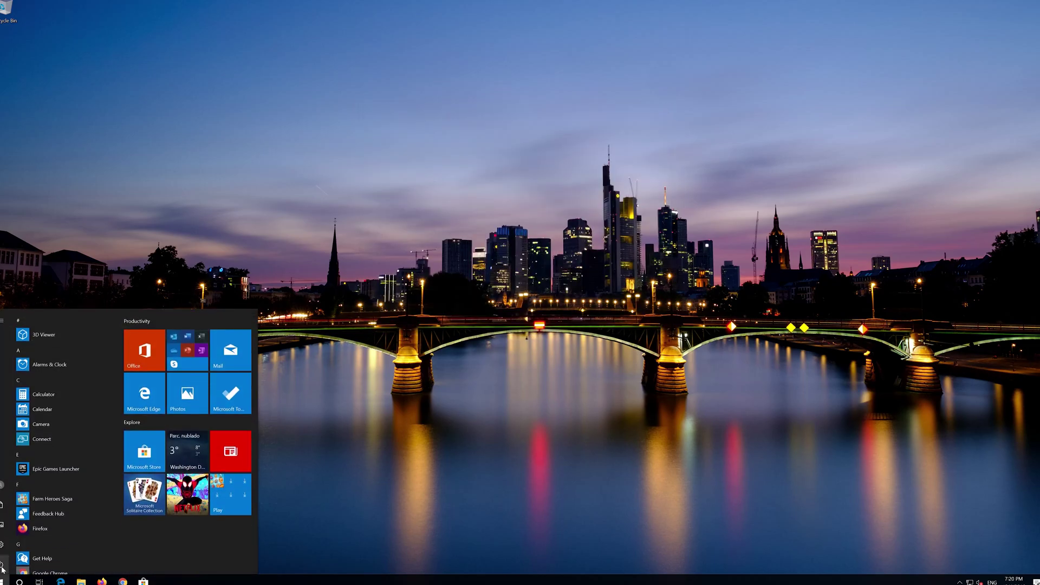
click(4, 564)
click(9, 545)
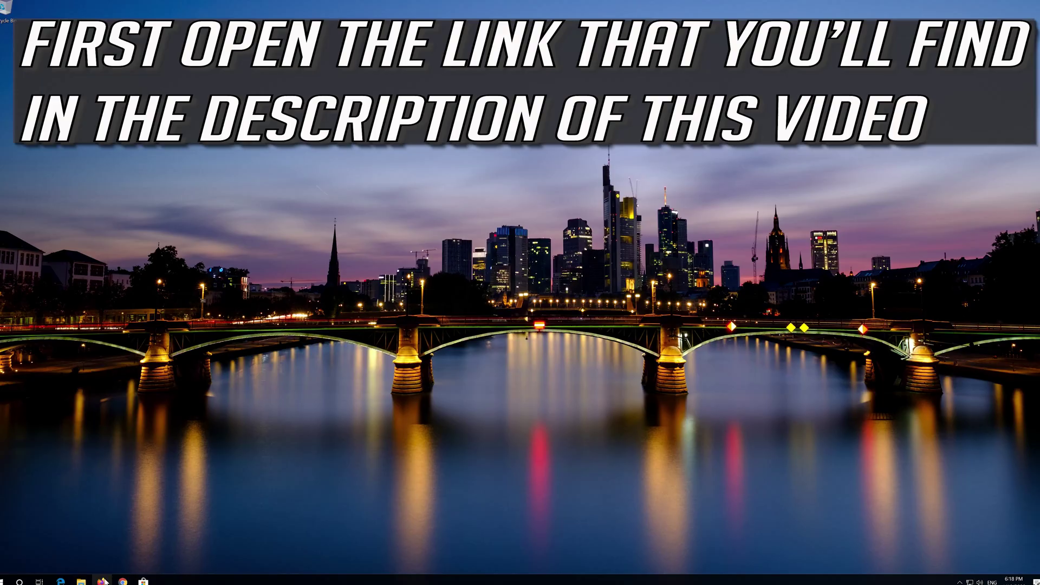
Download MediaCreationTool from Microsoft's Download Windows 10 page in Chrome, then launch it from the desktop
click(123, 581)
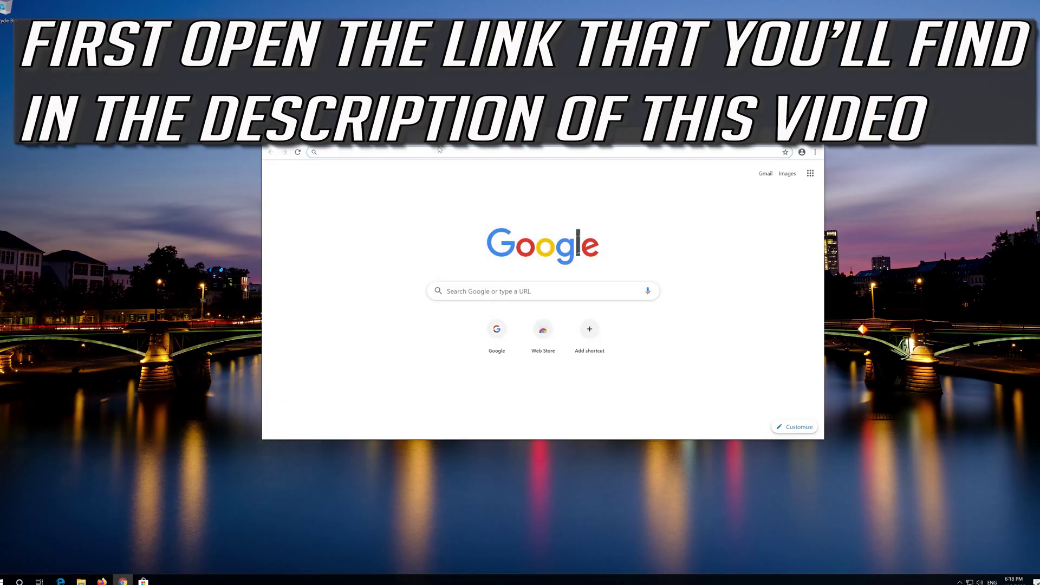
text(https://www.microsoft.com/en-us/software-download/windows10)
key(Return)
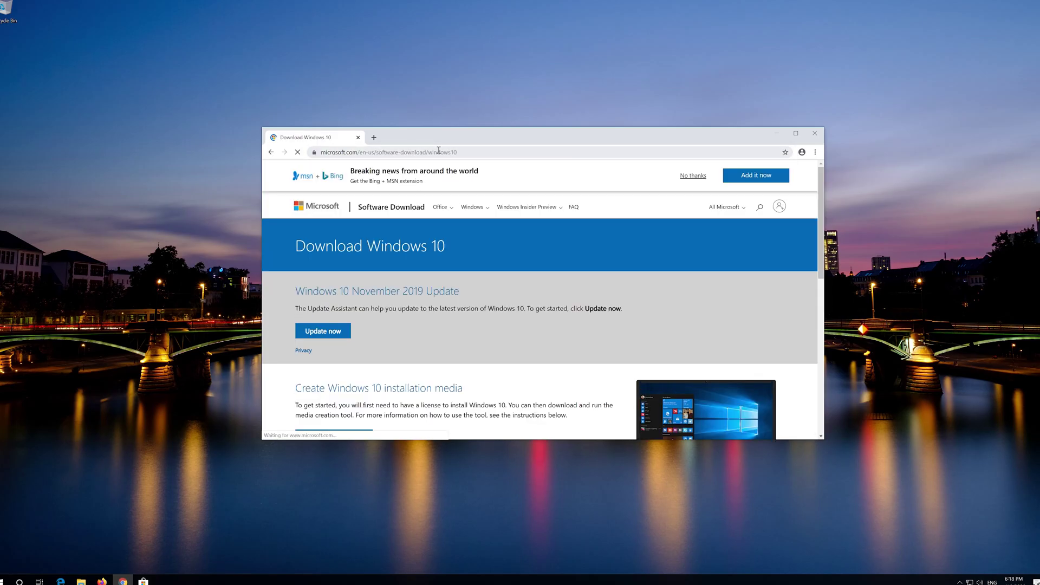
scroll(490, 292, down, 1)
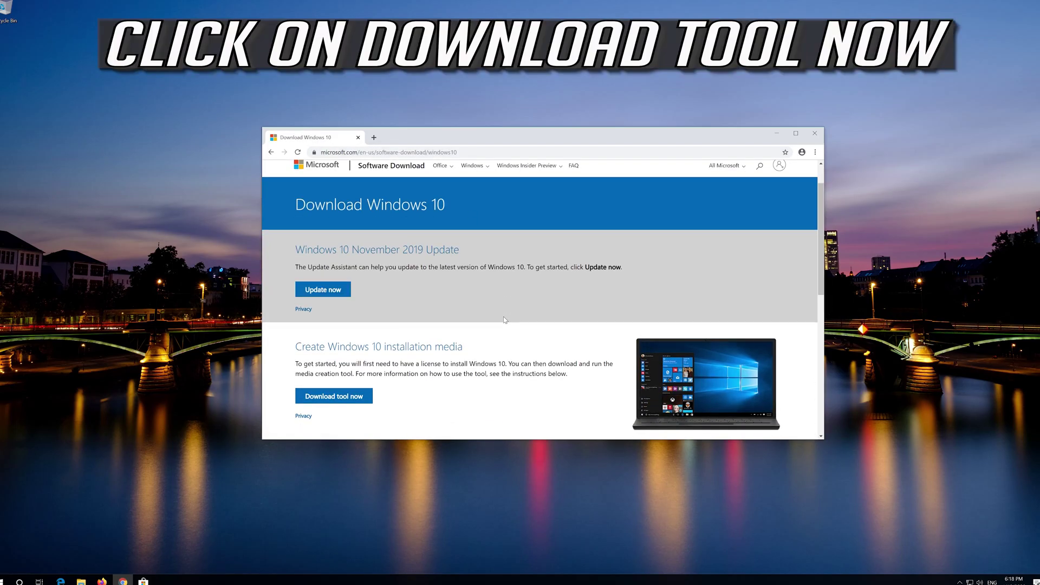
click(355, 397)
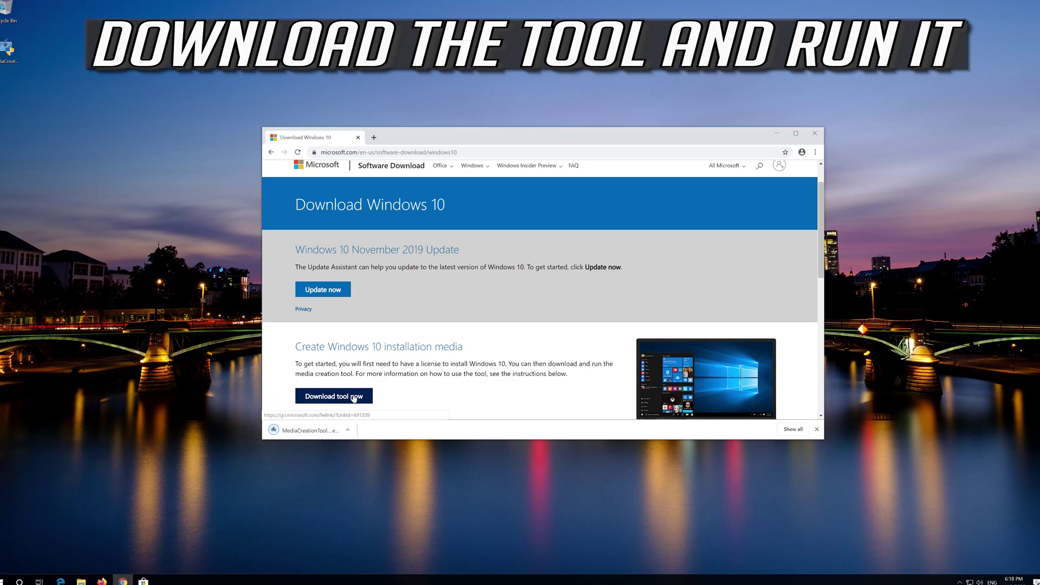
click(815, 135)
double_click(5, 58)
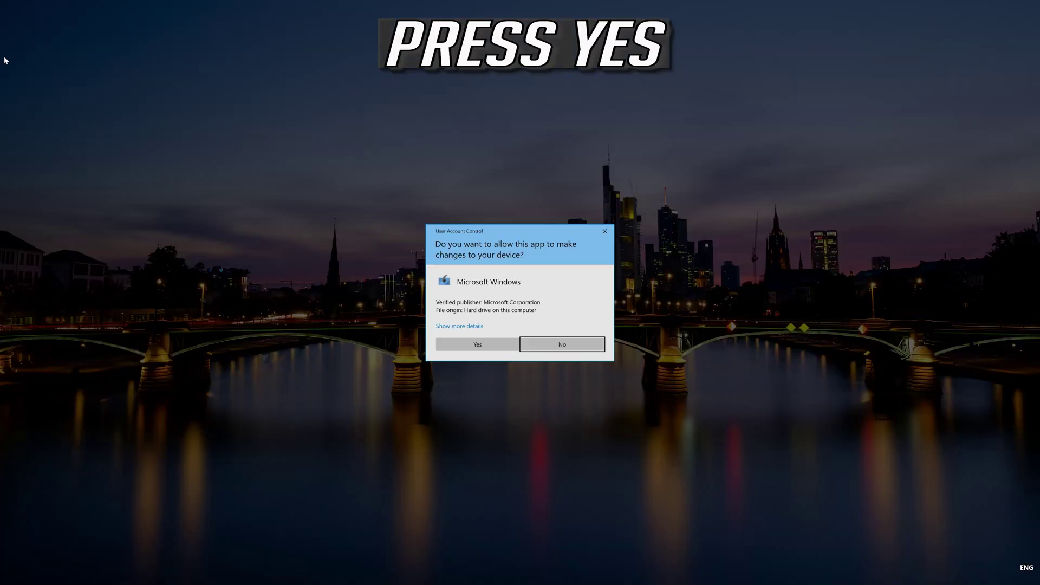
Allow the UAC prompt, accept the license terms, and choose 'Upgrade this PC now'
click(474, 345)
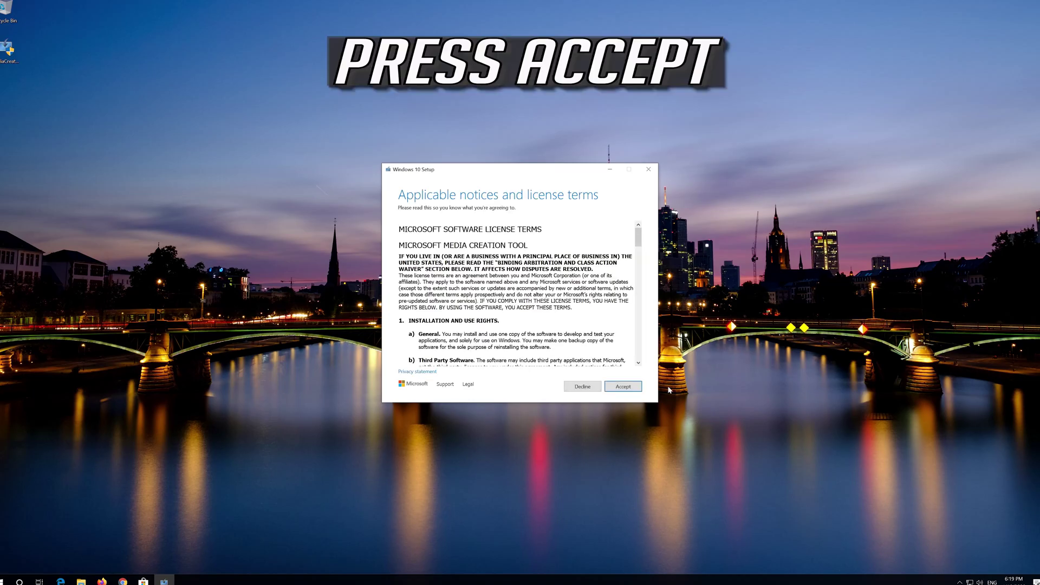
click(638, 386)
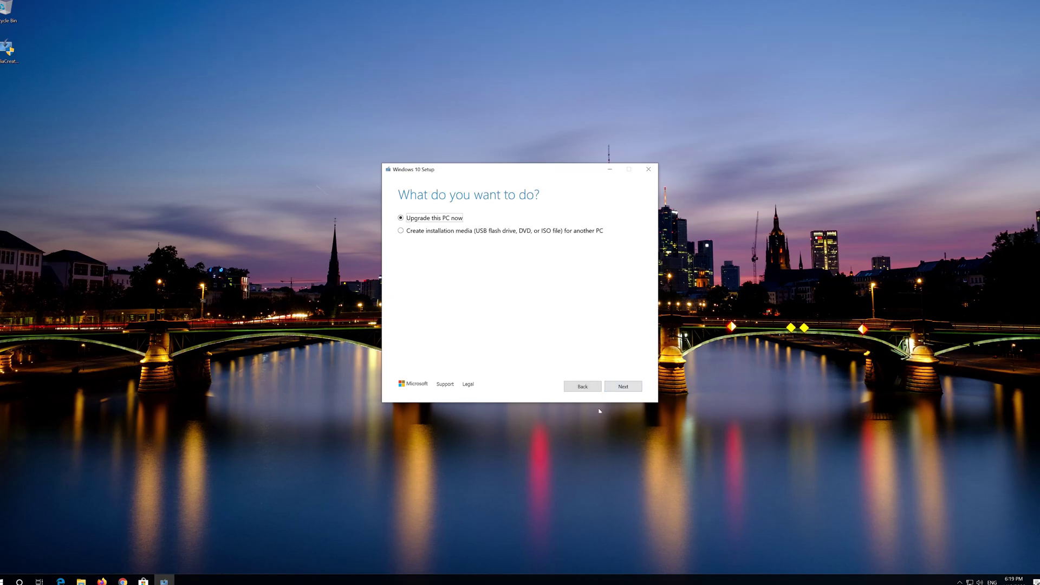
click(624, 391)
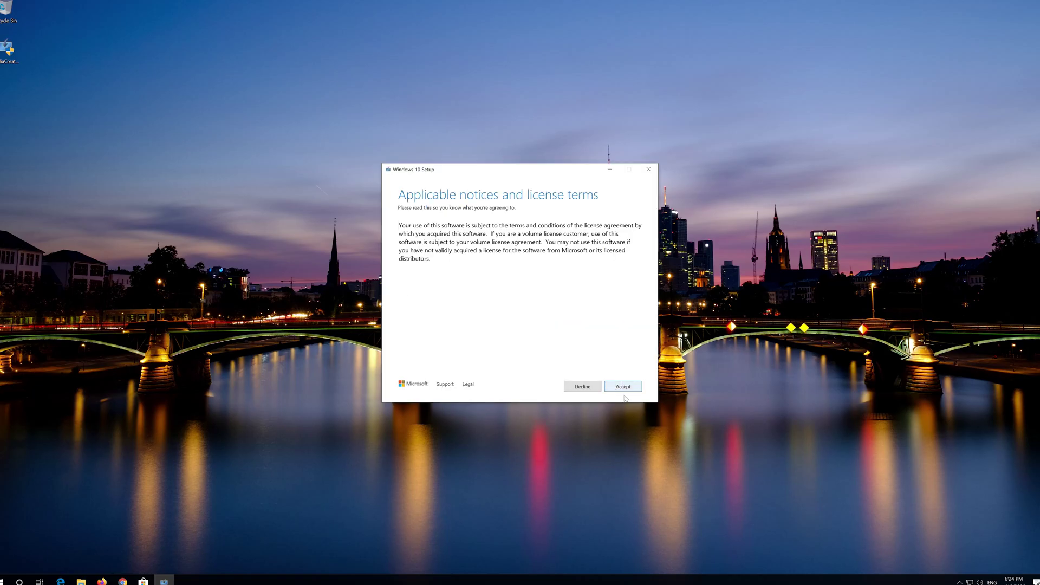
Accept the license terms and install Windows 10 Pro keeping personal files and apps
click(629, 385)
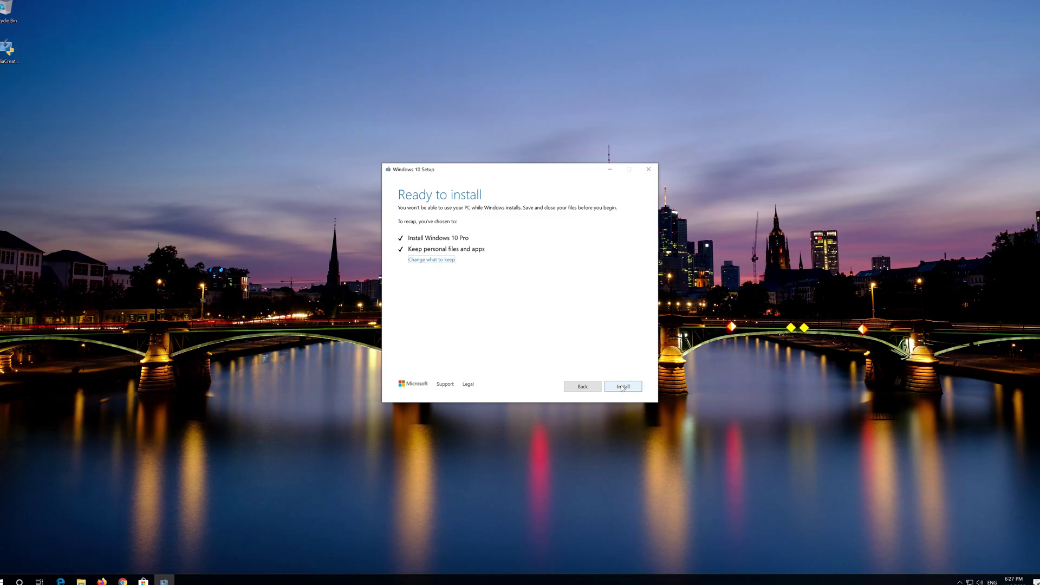
click(622, 386)
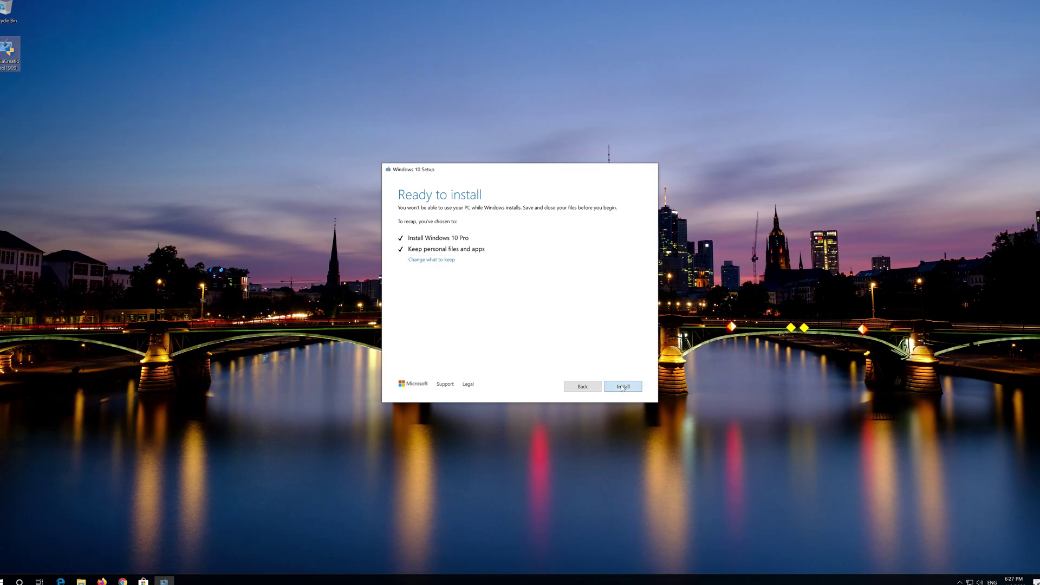